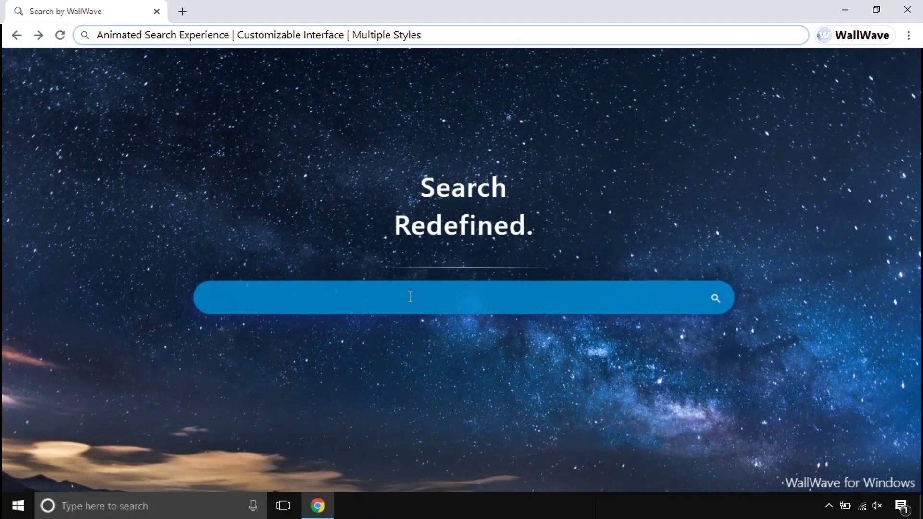
Step: Search WallWave for 'how to make slime' and scroll down through the results
{"action": "left_click", "coordinate": [410, 298]}
{"action": "type", "text": "how to make slime"}
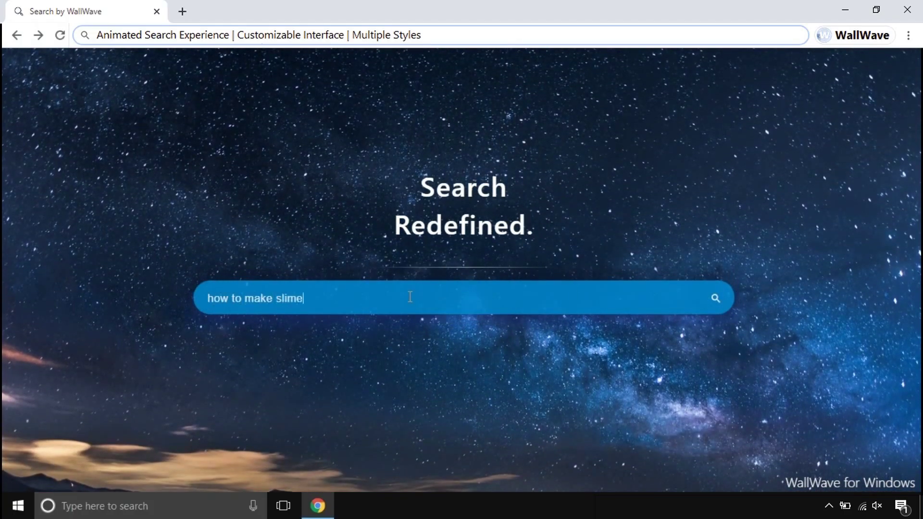
{"action": "key", "text": "Return"}
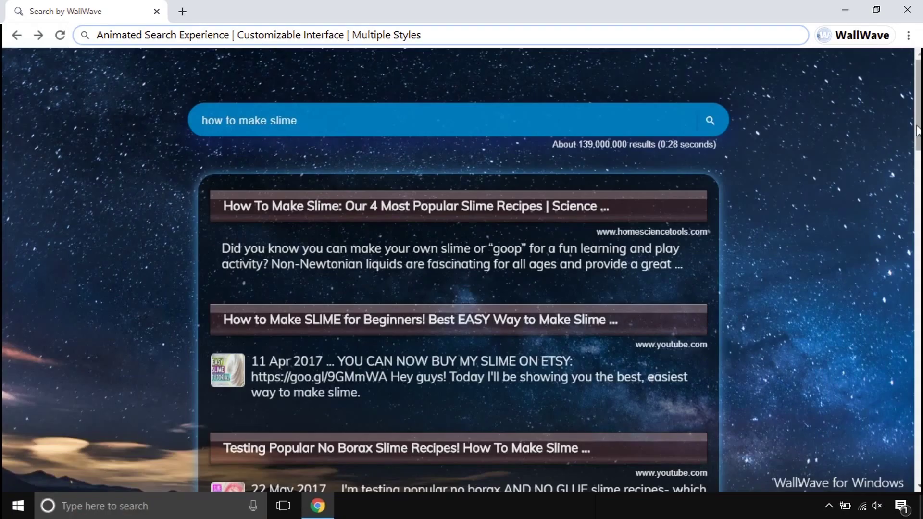
{"action": "scroll", "coordinate": [915, 272], "scroll_direction": "down", "scroll_amount": 8}
{"action": "scroll", "coordinate": [915, 272], "scroll_direction": "down", "scroll_amount": 8}
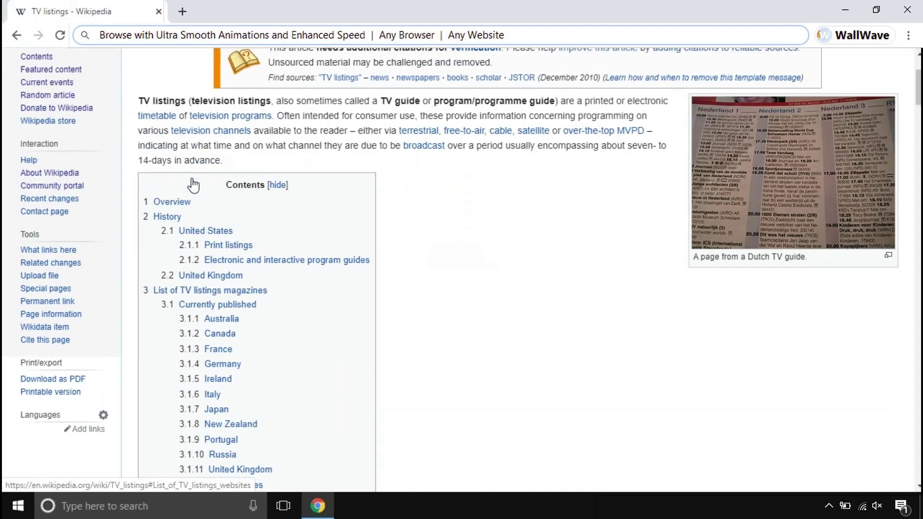
Step: Open Wikipedia's Upload file page, then the Golestan Province article
{"action": "left_click", "coordinate": [47, 280]}
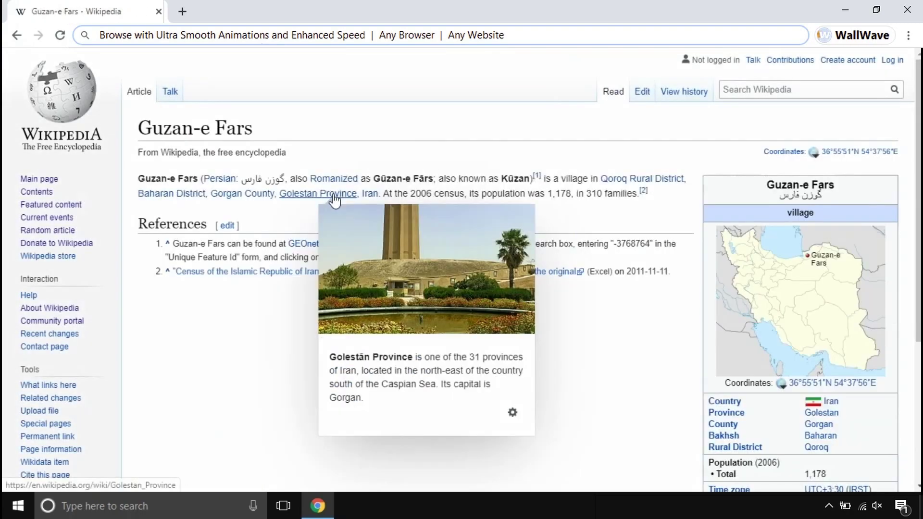
{"action": "left_click", "coordinate": [335, 197]}
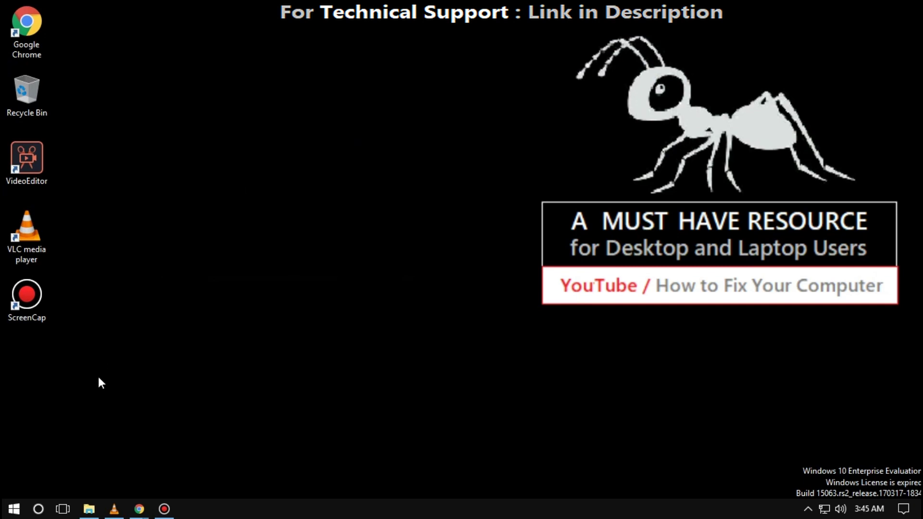
{"action": "left_click", "coordinate": [13, 509]}
{"action": "type", "text": "system "}
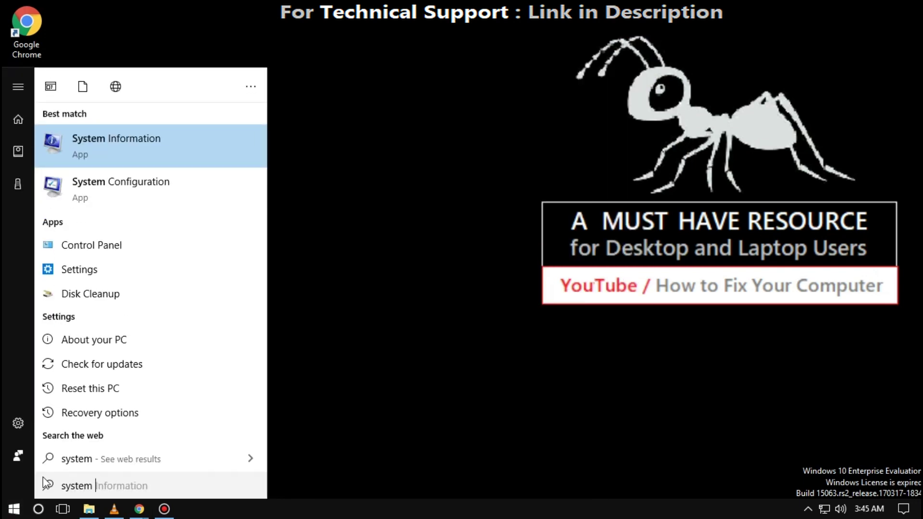
{"action": "type", "text": "inf"}
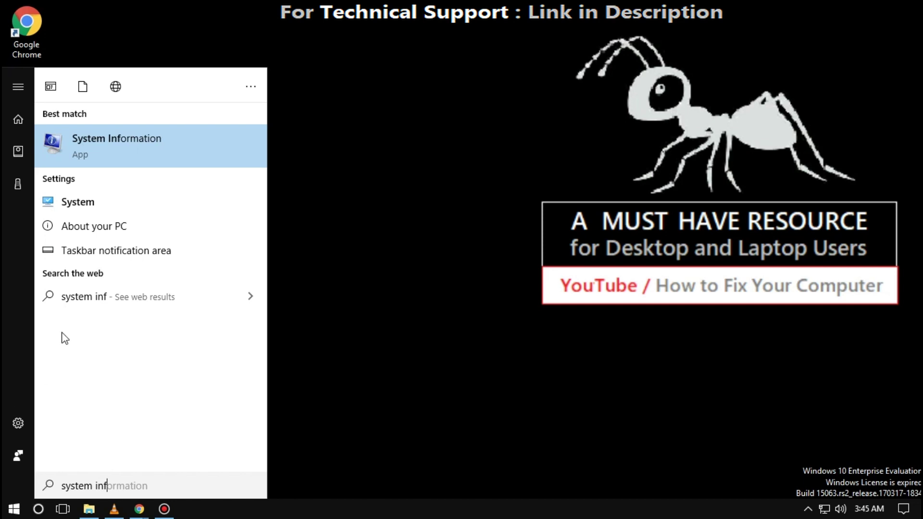
{"action": "left_click", "coordinate": [179, 149]}
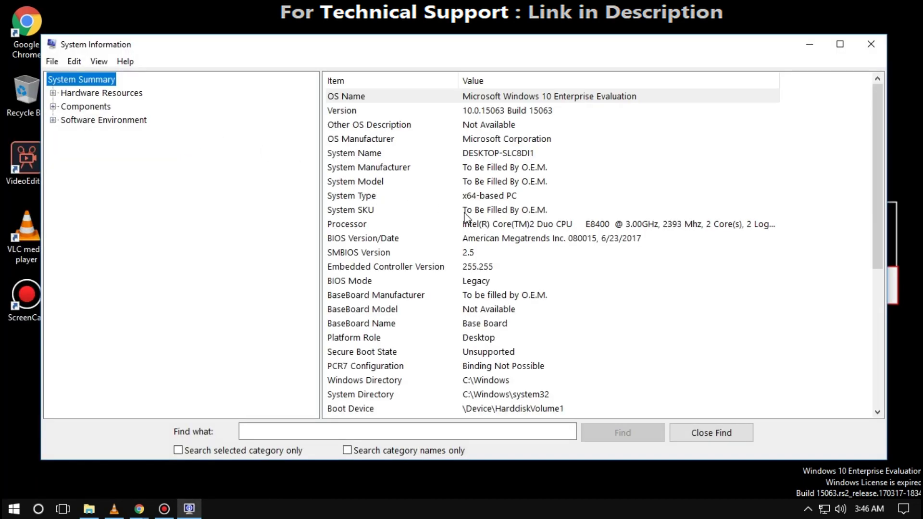
{"action": "left_click", "coordinate": [470, 195]}
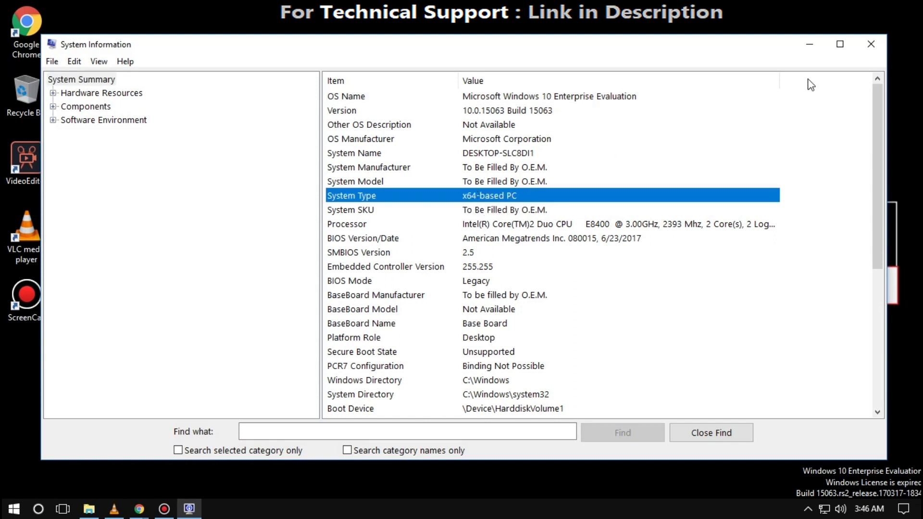
Step: Switch to the Google search window and search for 'java jre'
{"action": "left_click", "coordinate": [873, 40]}
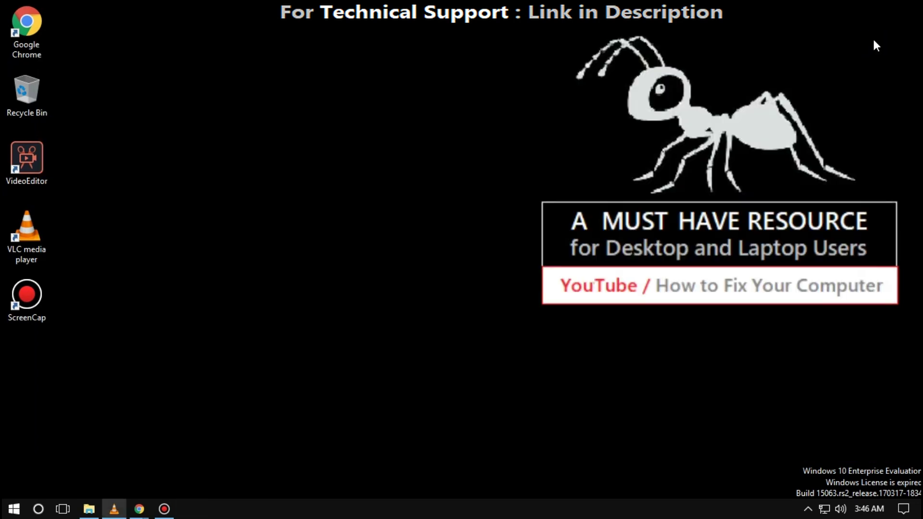
{"action": "mouse_move", "coordinate": [139, 508]}
{"action": "left_click", "coordinate": [182, 463]}
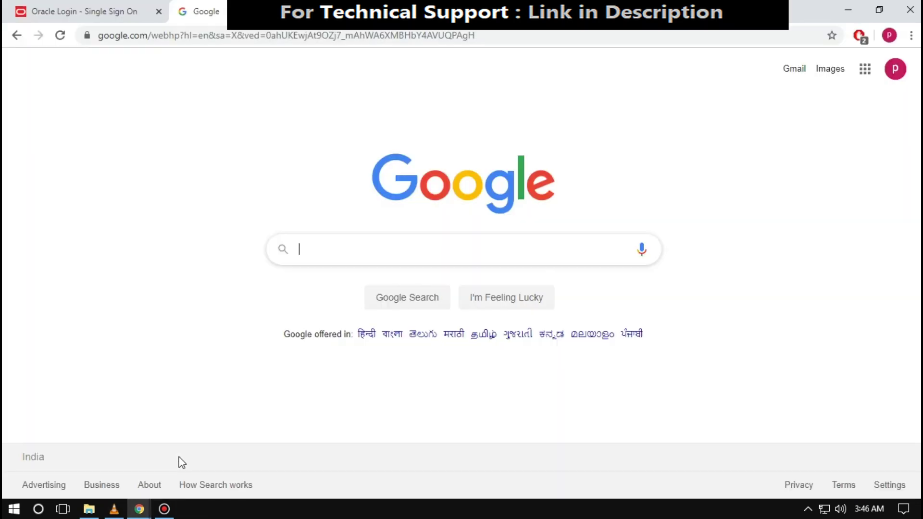
{"action": "left_click", "coordinate": [495, 239]}
{"action": "type", "text": "java jre"}
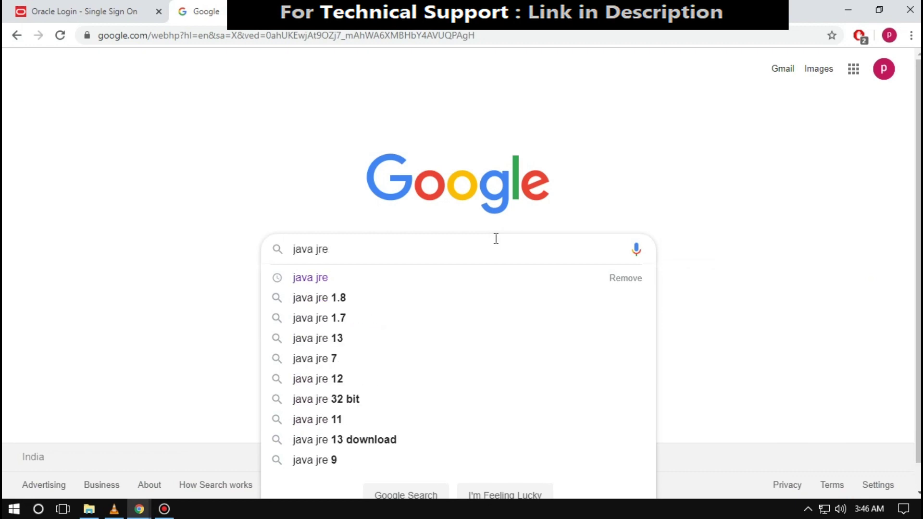
{"action": "key", "text": "Return"}
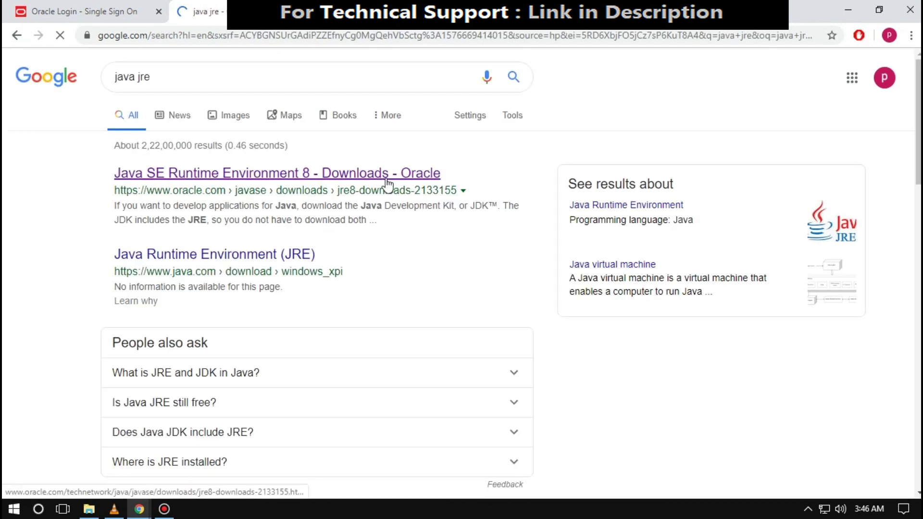
Step: On Oracle's JRE 8 downloads page, accept the license and download jre-8u231-windows-x64.exe
{"action": "left_click", "coordinate": [388, 182]}
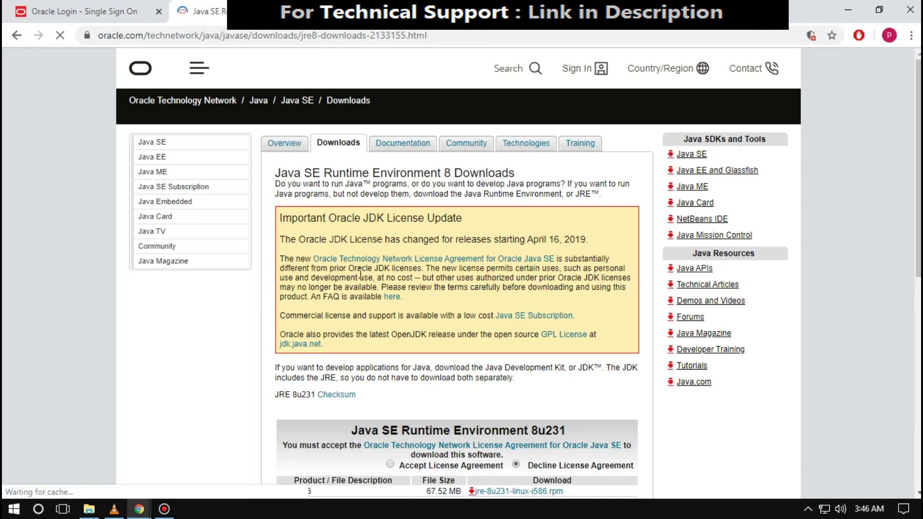
{"action": "scroll", "coordinate": [360, 273], "scroll_direction": "down", "scroll_amount": 2}
{"action": "scroll", "coordinate": [392, 130], "scroll_direction": "down", "scroll_amount": 5}
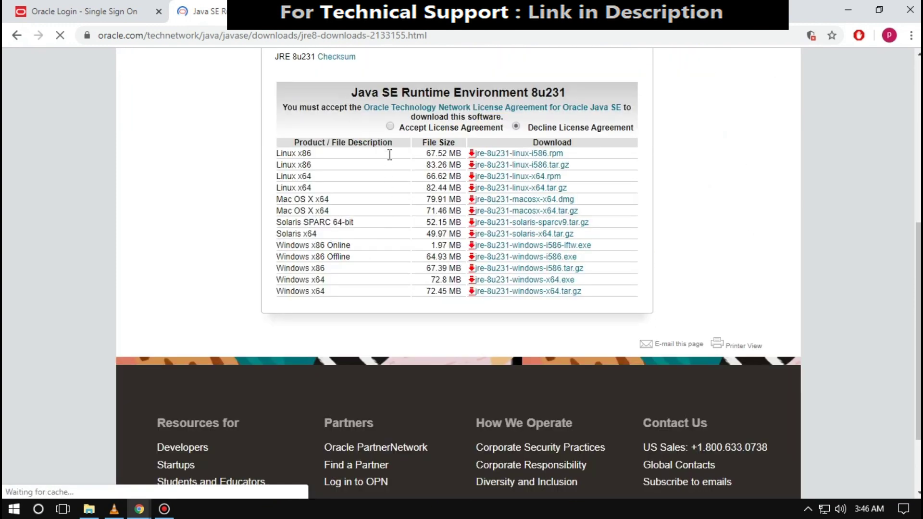
{"action": "left_click", "coordinate": [389, 126]}
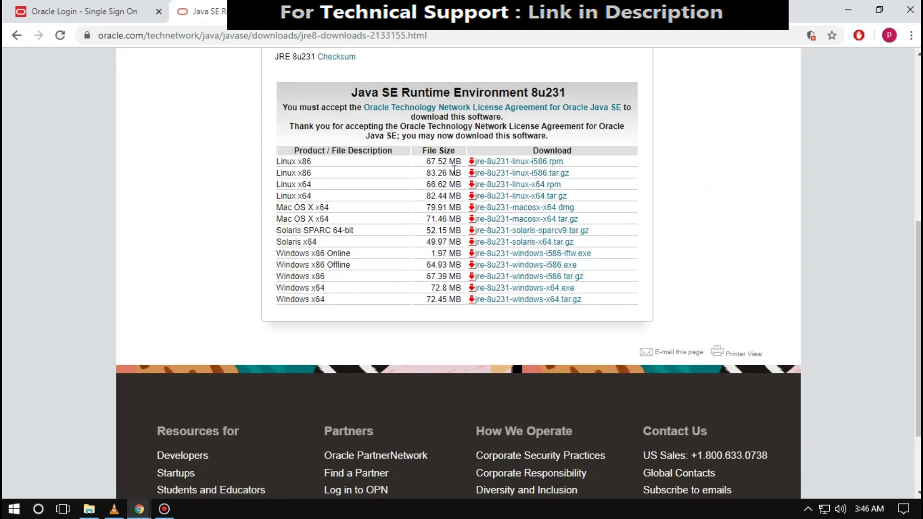
{"action": "left_click", "coordinate": [503, 289]}
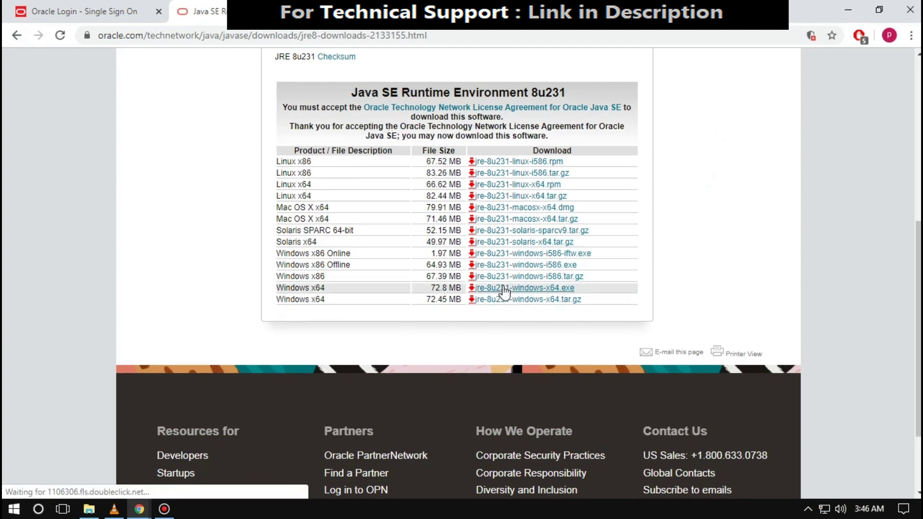
{"action": "left_click", "coordinate": [503, 289]}
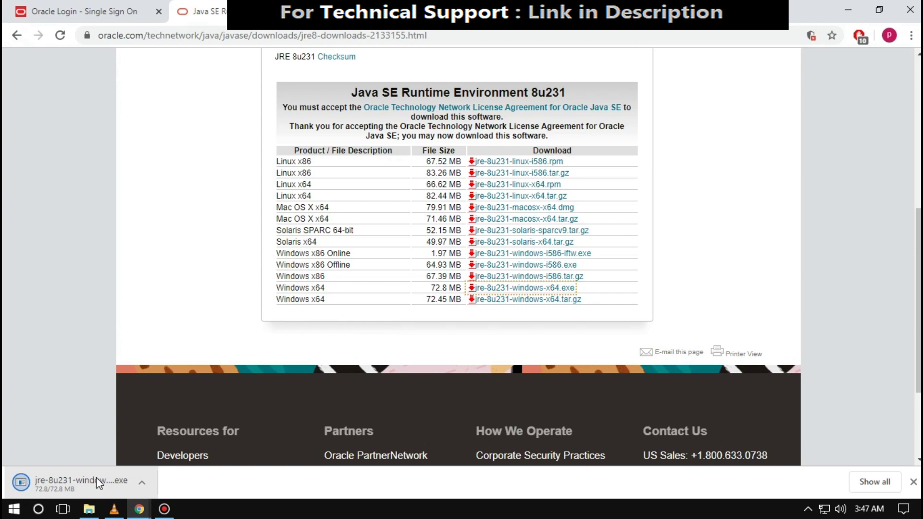
Step: Run the downloaded jre-8u231-windows-x64.exe installer, install Java, and close the completed setup
{"action": "left_click", "coordinate": [96, 477]}
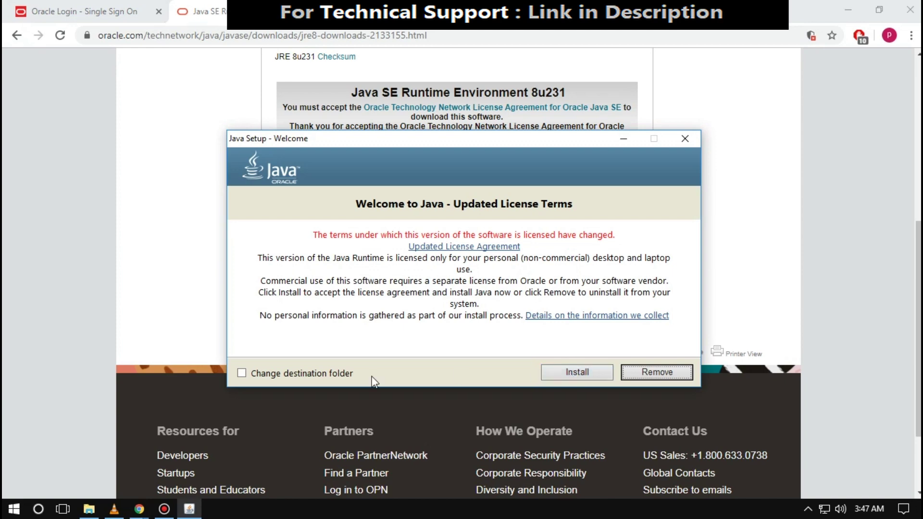
{"action": "left_click", "coordinate": [573, 376]}
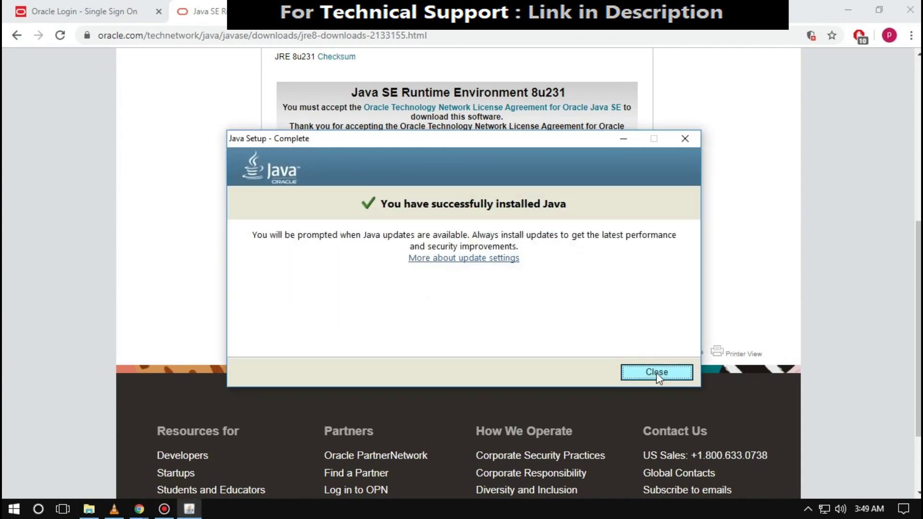
{"action": "left_click", "coordinate": [657, 372]}
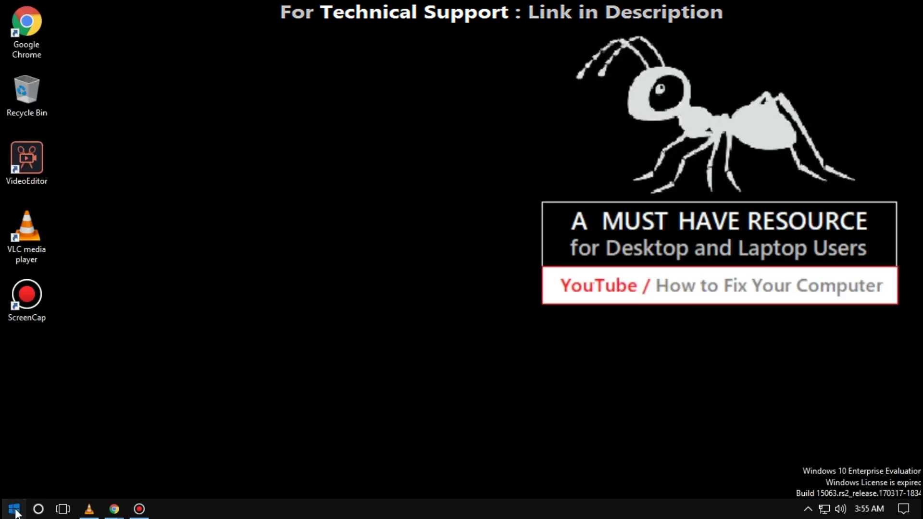
Step: Find Control Panel through a Start menu search for 'cont' and open it
{"action": "key", "text": "super"}
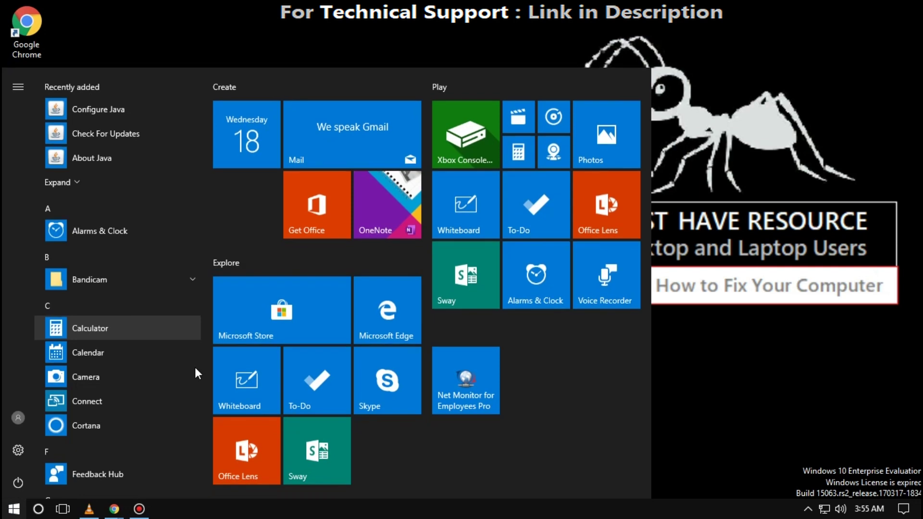
{"action": "type", "text": "cont"}
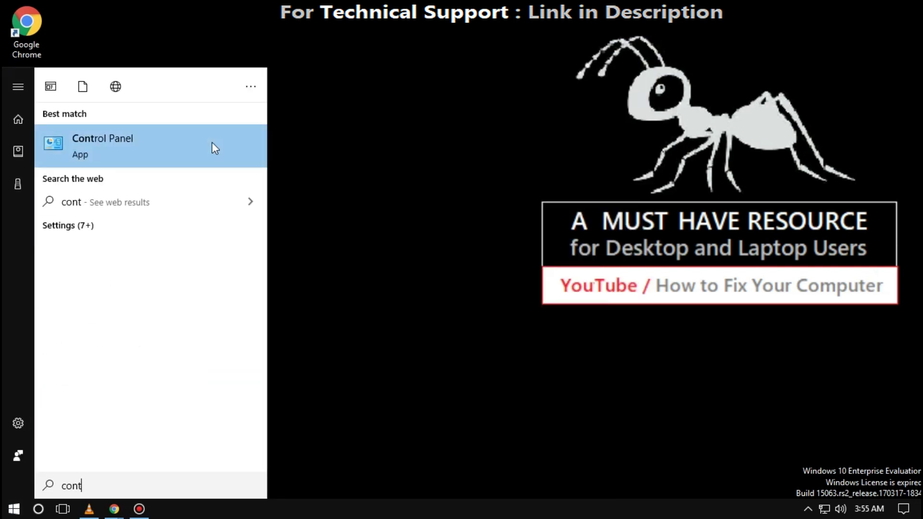
{"action": "left_click", "coordinate": [205, 145]}
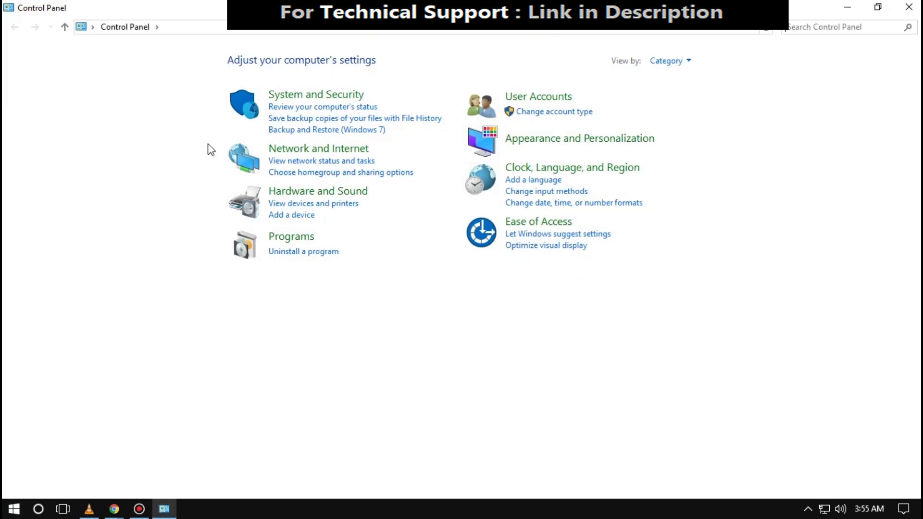
Step: Go through System and Security to the System page, then open Advanced system settings
{"action": "left_click", "coordinate": [275, 93]}
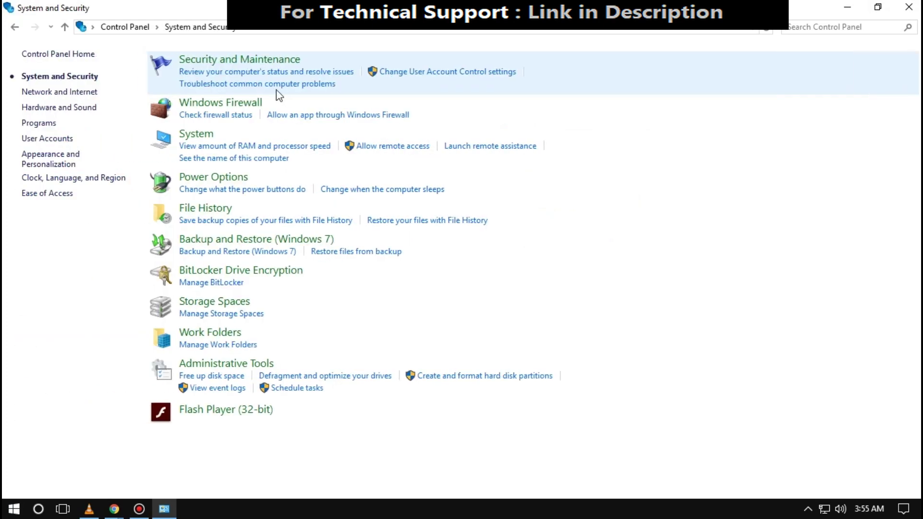
{"action": "left_click", "coordinate": [203, 135]}
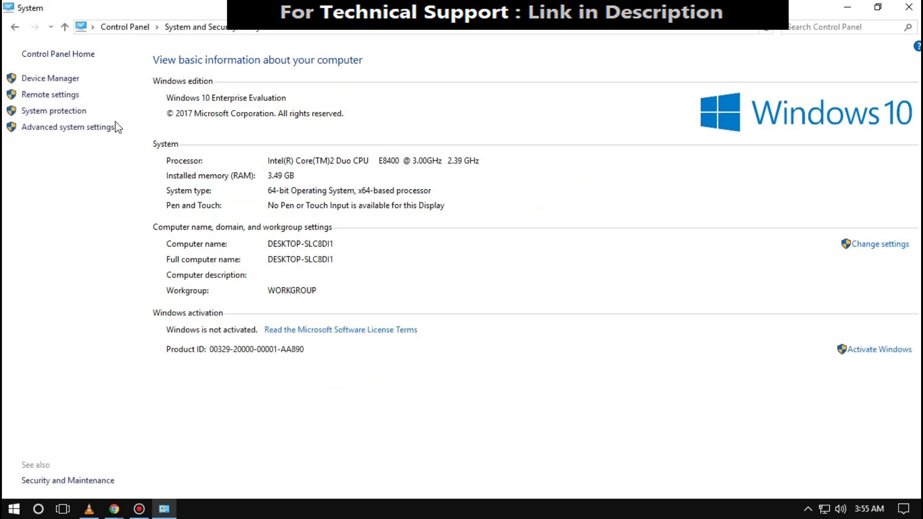
{"action": "left_click", "coordinate": [76, 128]}
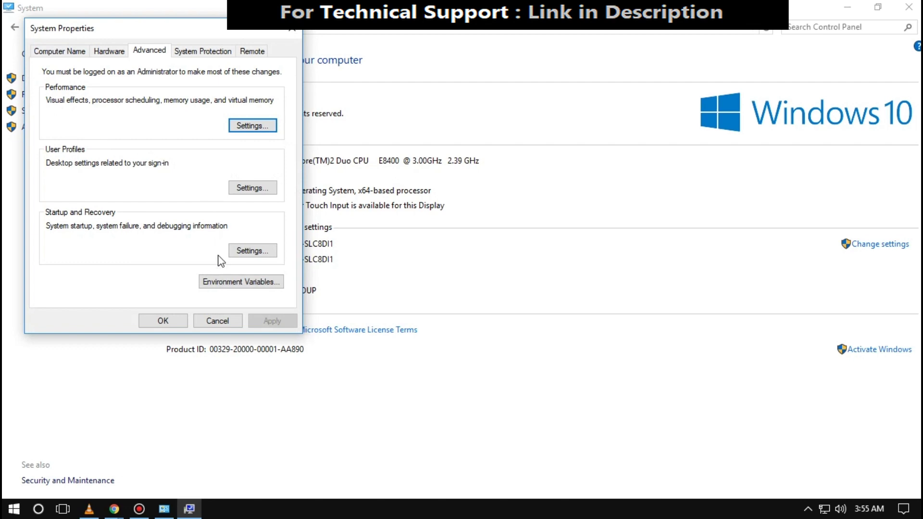
Step: Open Environment Variables and edit the Path entry under System variables
{"action": "left_click", "coordinate": [224, 285]}
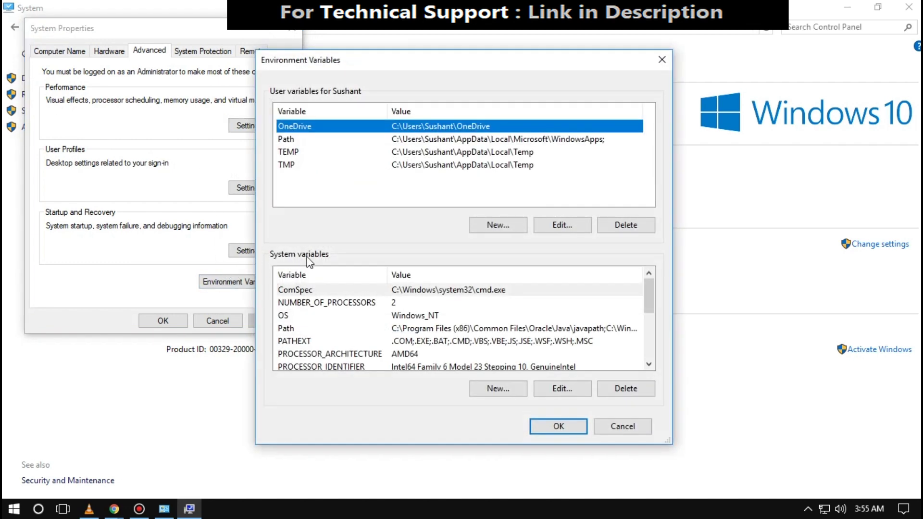
{"action": "left_click", "coordinate": [294, 328]}
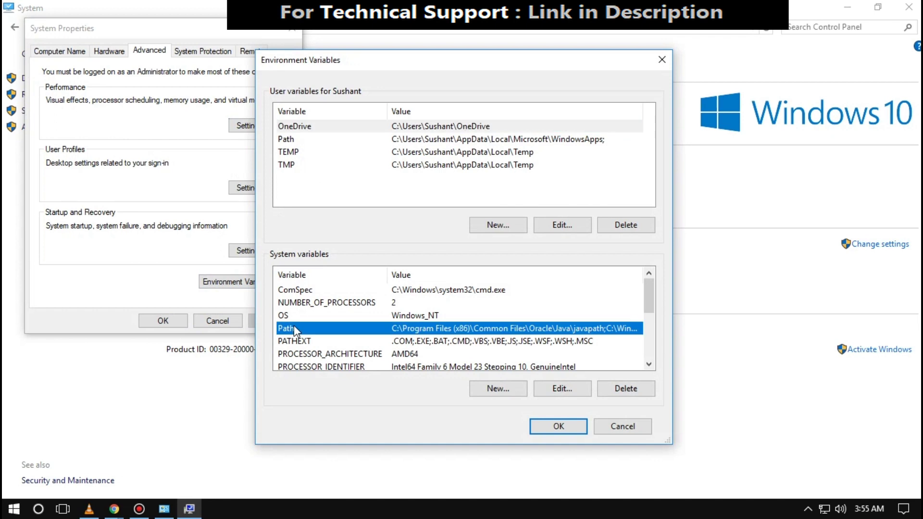
{"action": "double_click", "coordinate": [430, 331]}
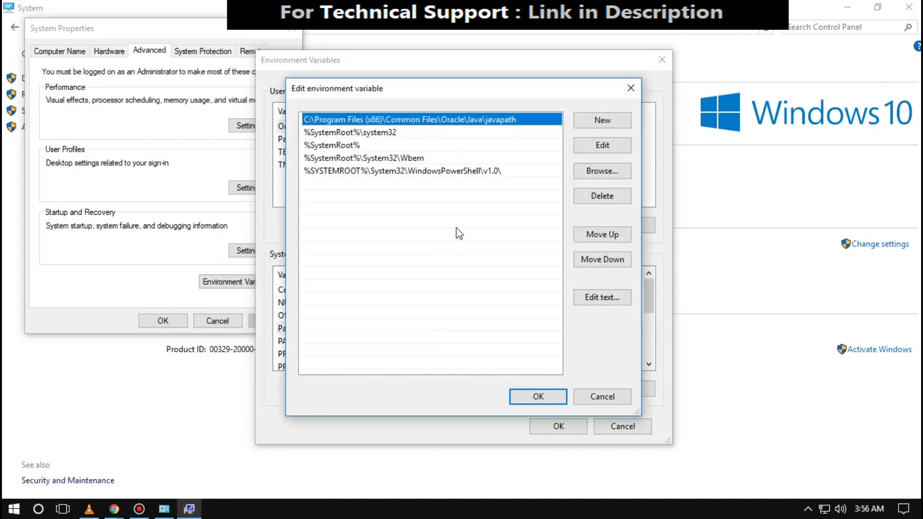
{"action": "left_click", "coordinate": [533, 185]}
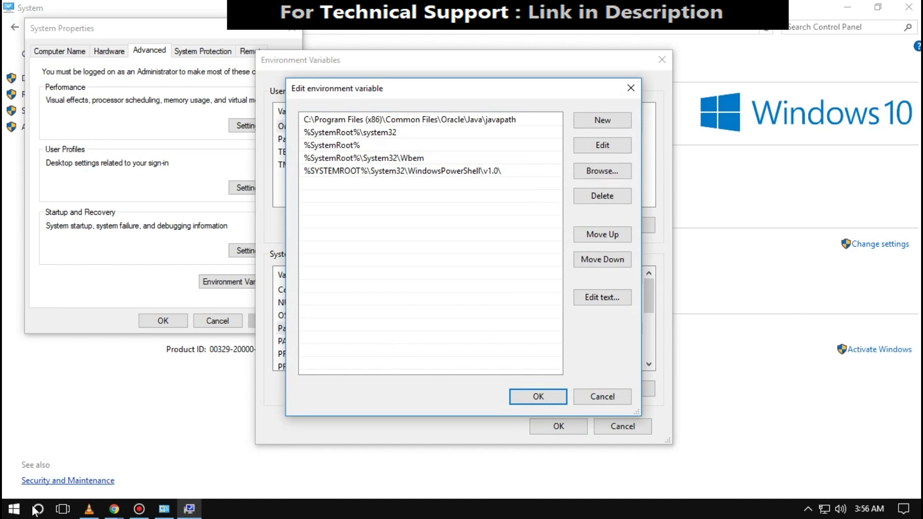
{"action": "left_click", "coordinate": [13, 511]}
Step: Open This PC from a Start search and browse into C:\Program Files\Java
{"action": "type", "text": "thi"}
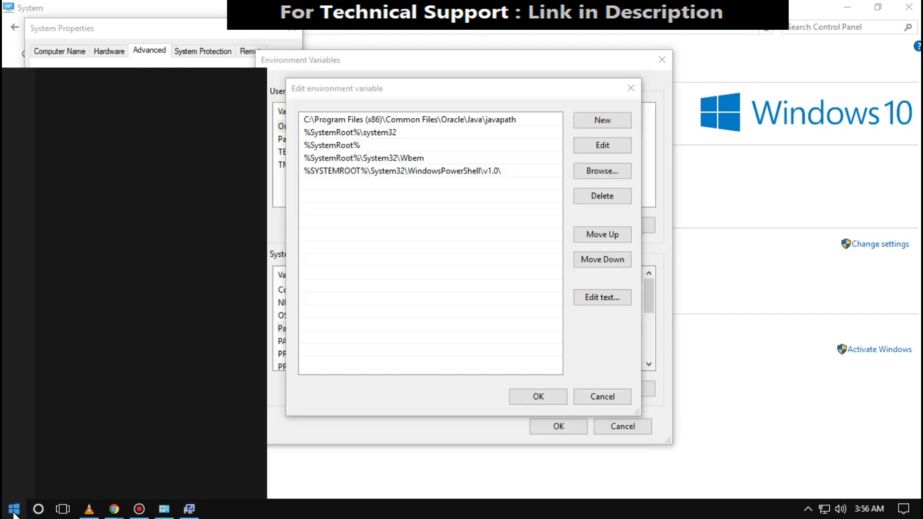
{"action": "left_click", "coordinate": [162, 137]}
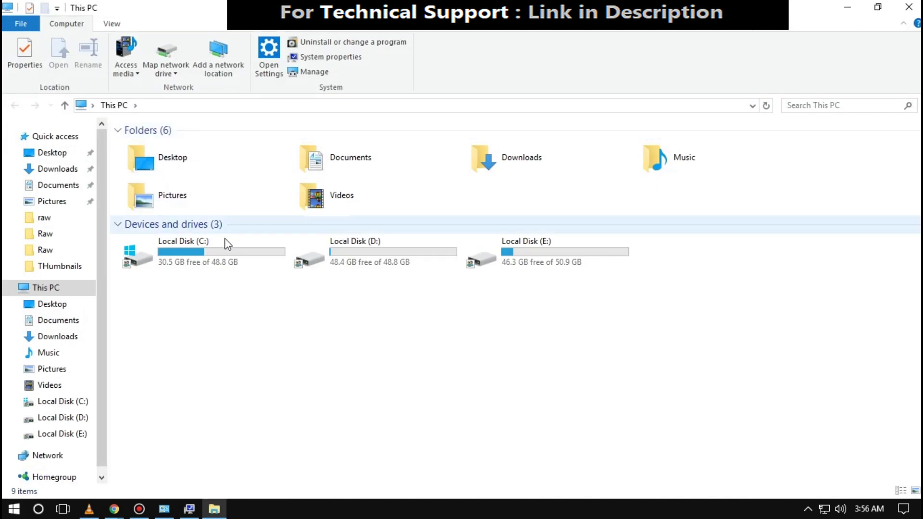
{"action": "double_click", "coordinate": [210, 259]}
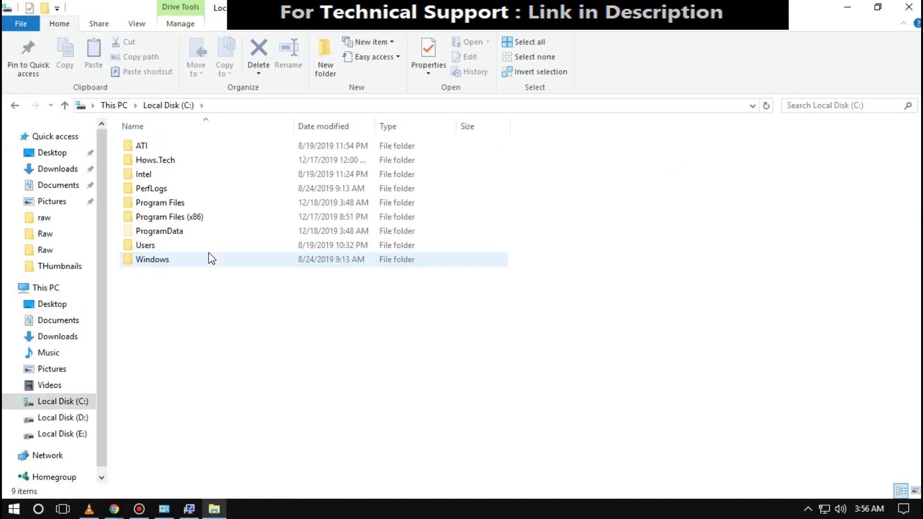
{"action": "left_click", "coordinate": [216, 202]}
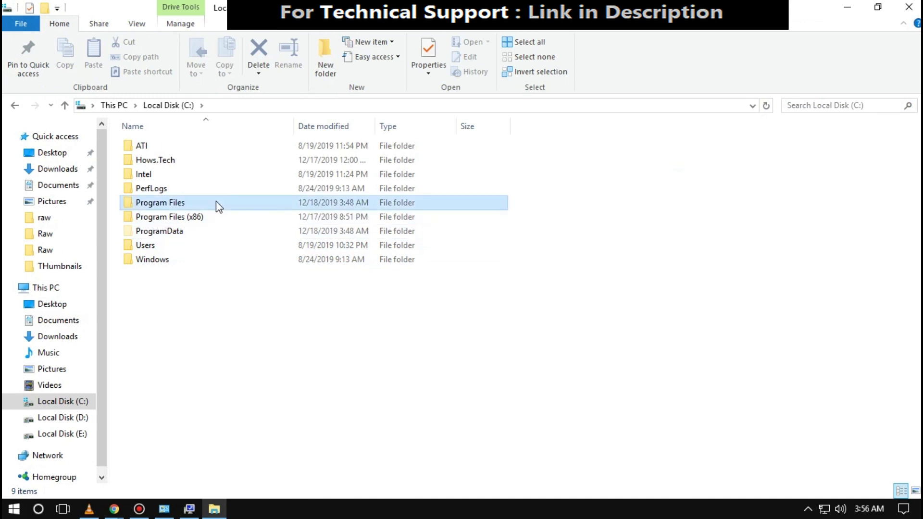
{"action": "double_click", "coordinate": [216, 202]}
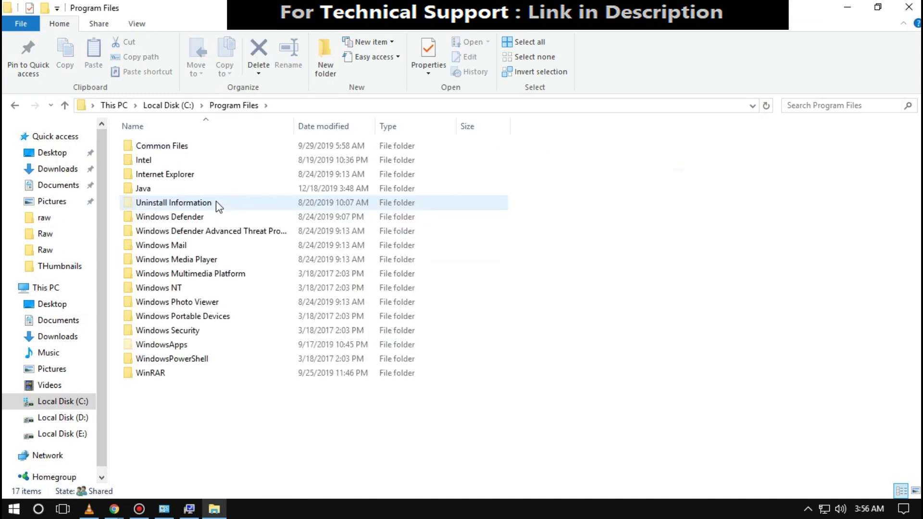
{"action": "left_click", "coordinate": [217, 191]}
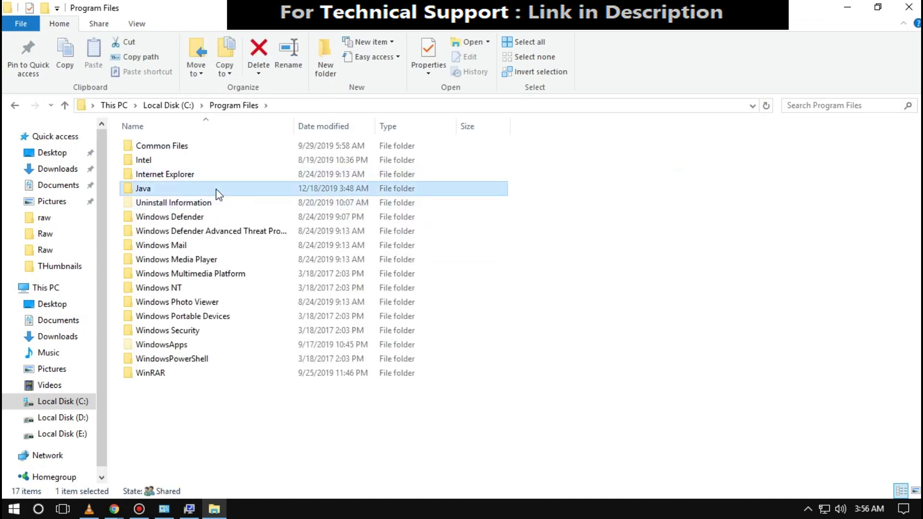
{"action": "double_click", "coordinate": [216, 189]}
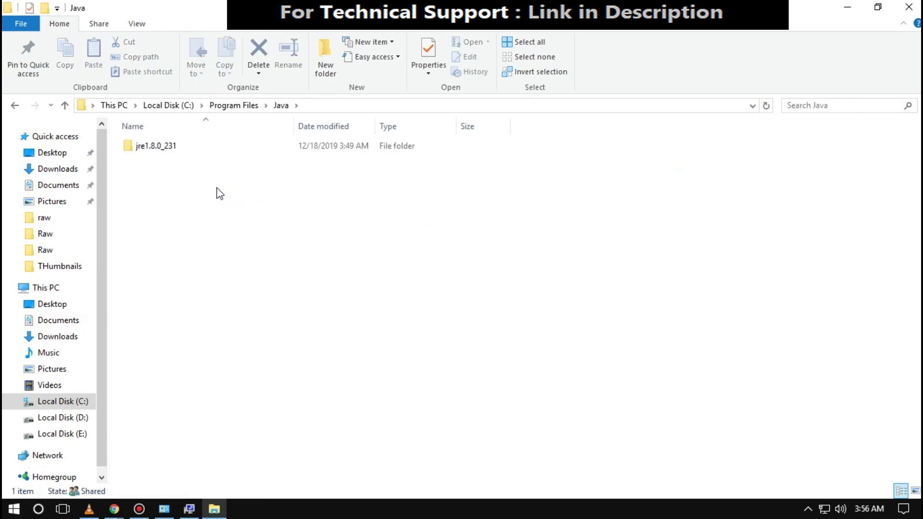
Step: Open the jre1.8.0_231\bin folder and select its full path in the address bar
{"action": "left_click", "coordinate": [227, 151]}
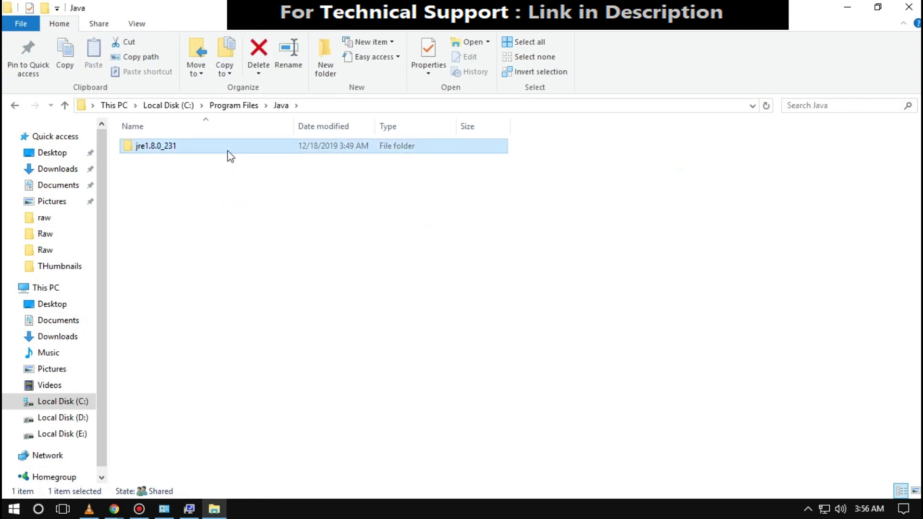
{"action": "double_click", "coordinate": [227, 151]}
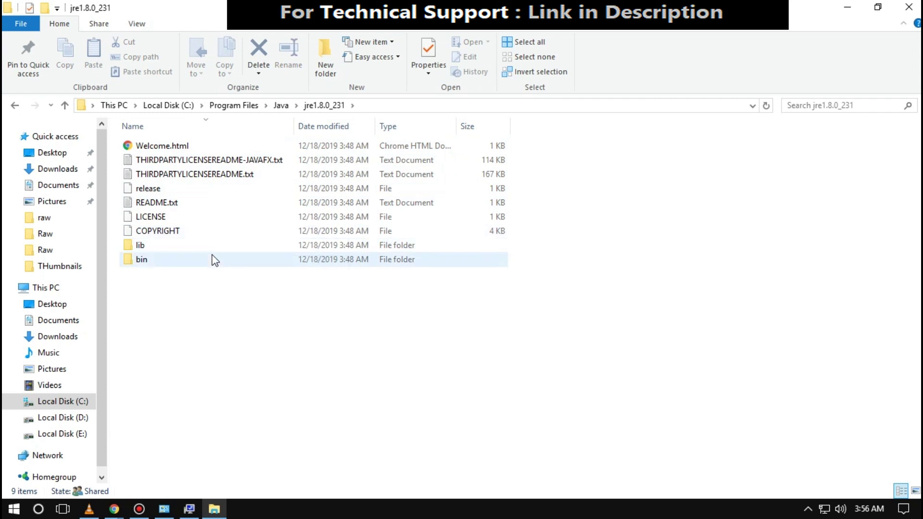
{"action": "left_click", "coordinate": [215, 260]}
{"action": "double_click", "coordinate": [215, 260]}
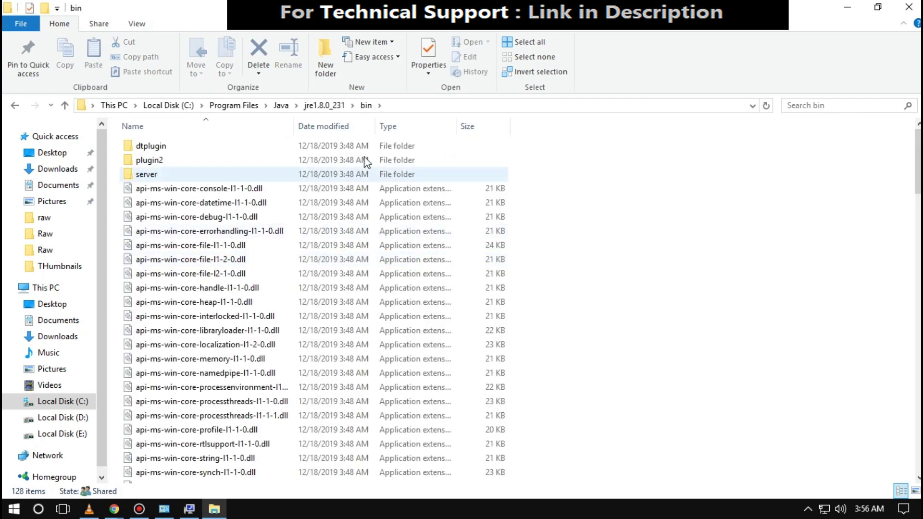
{"action": "left_click", "coordinate": [416, 106]}
{"action": "key", "text": "ctrl+c"}
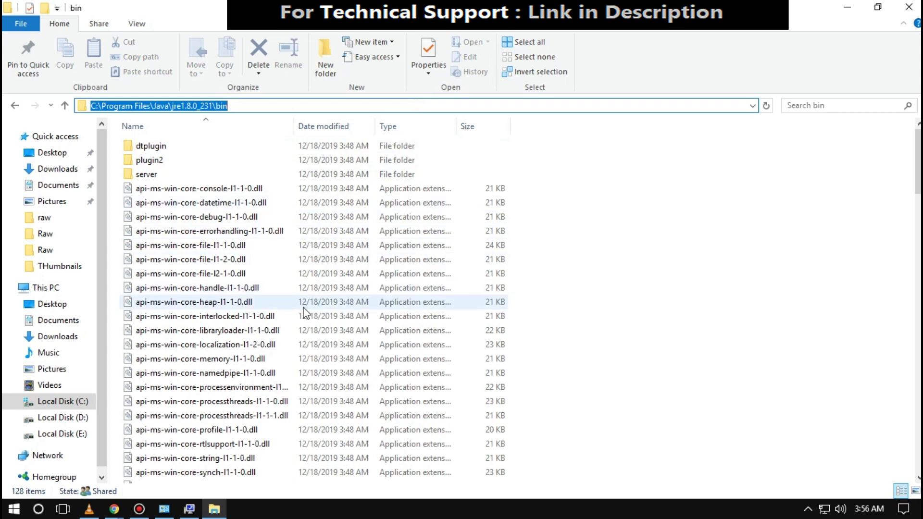
{"action": "left_click", "coordinate": [190, 509]}
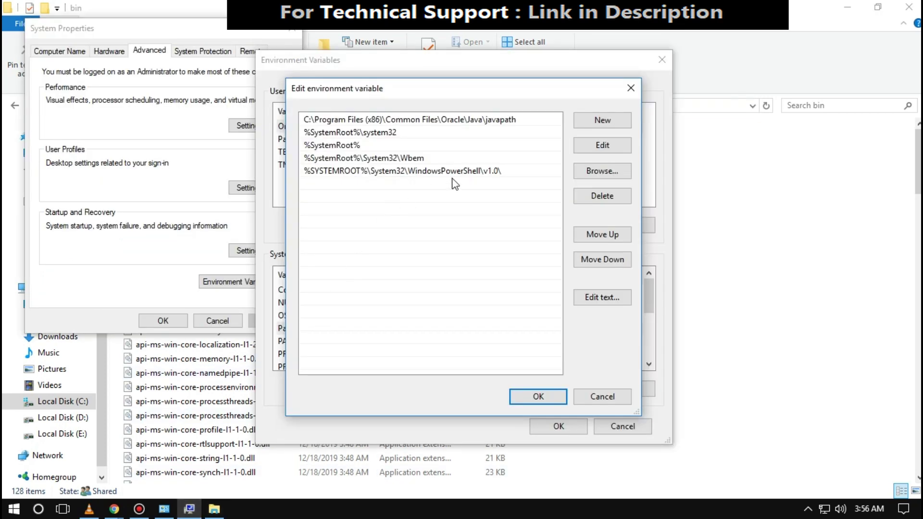
Step: Add C:\Program Files\Java\jre1.8.0_231\bin as a new Path entry and confirm
{"action": "left_click", "coordinate": [599, 123]}
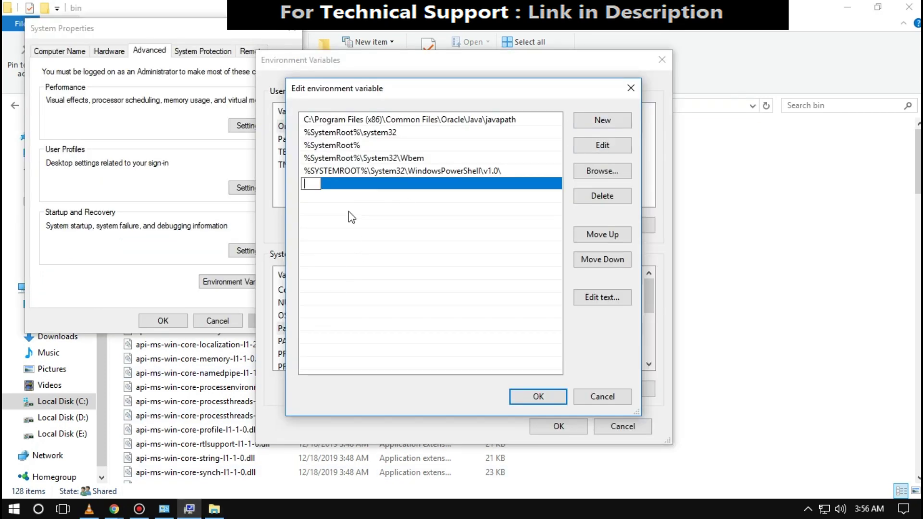
{"action": "key", "text": "ctrl+v"}
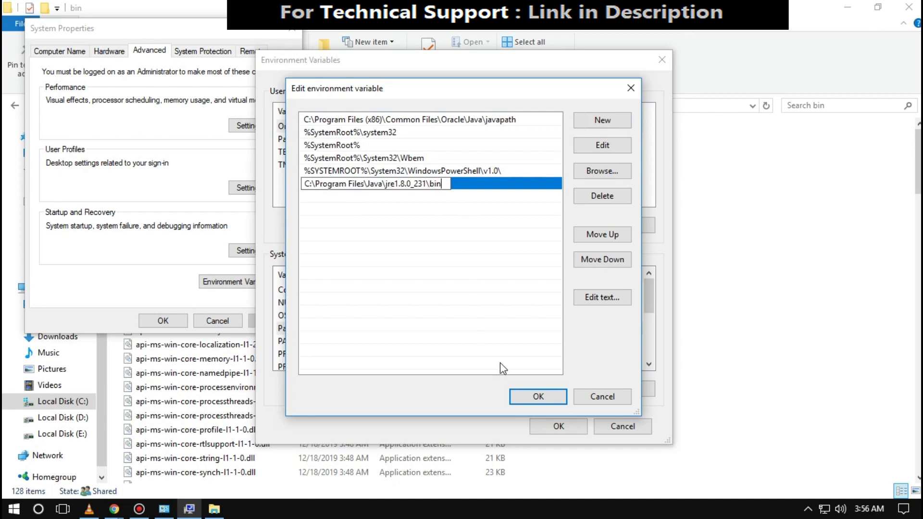
{"action": "left_click", "coordinate": [538, 400]}
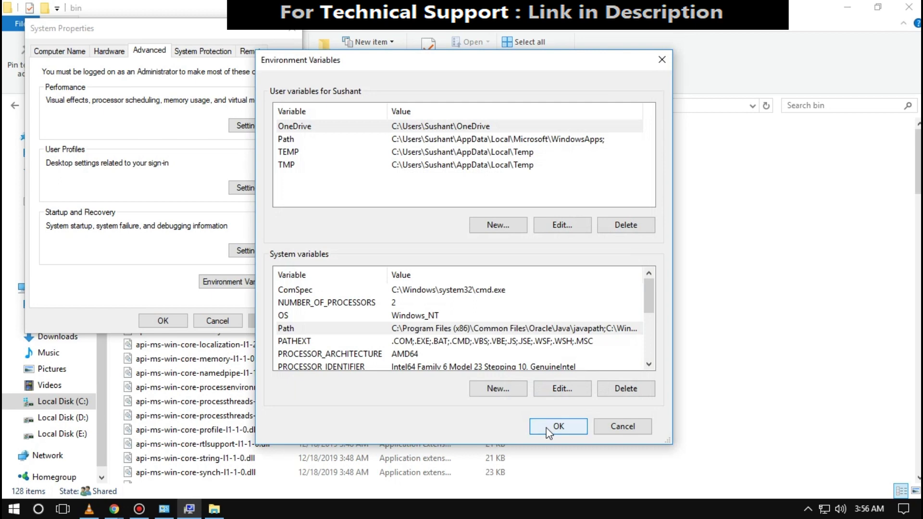
Step: Confirm and close the Environment Variables and System Properties dialogs with OK
{"action": "left_click", "coordinate": [548, 428]}
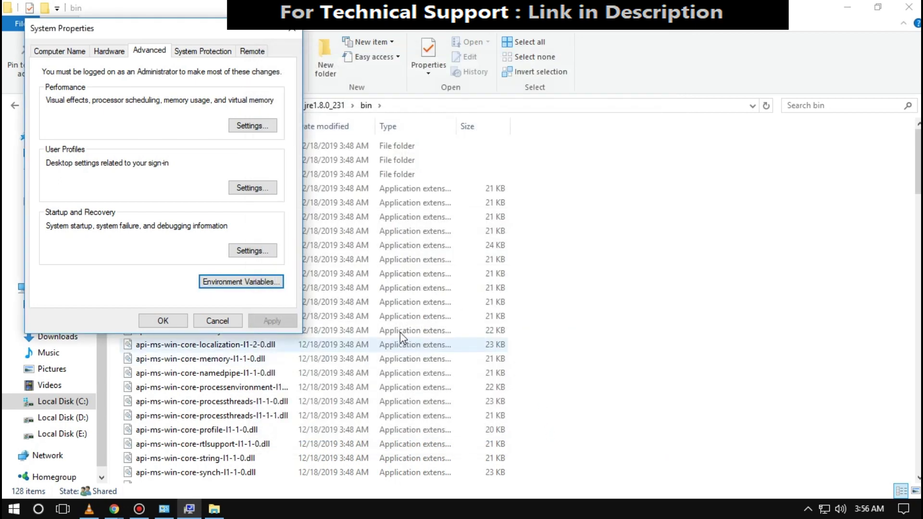
{"action": "left_click", "coordinate": [154, 321]}
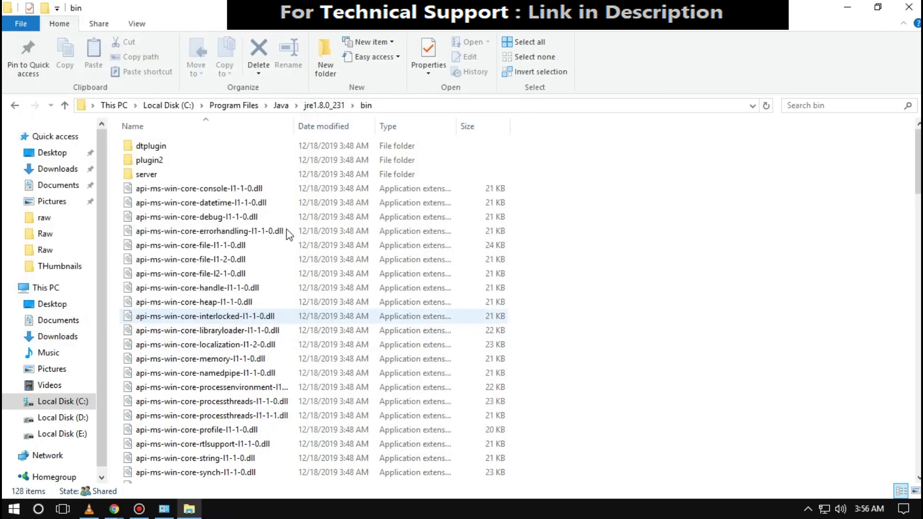